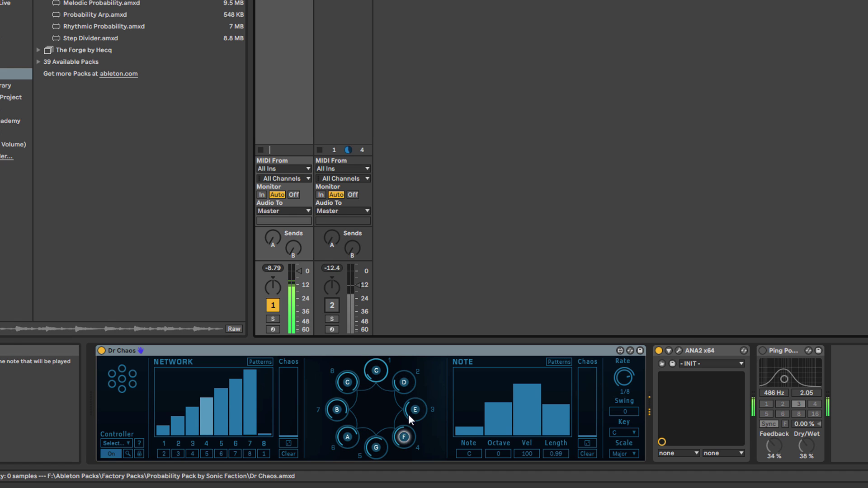
- Inspect the note settings of Dr Chaos nodes D and then C
click(404, 384)
click(375, 369)
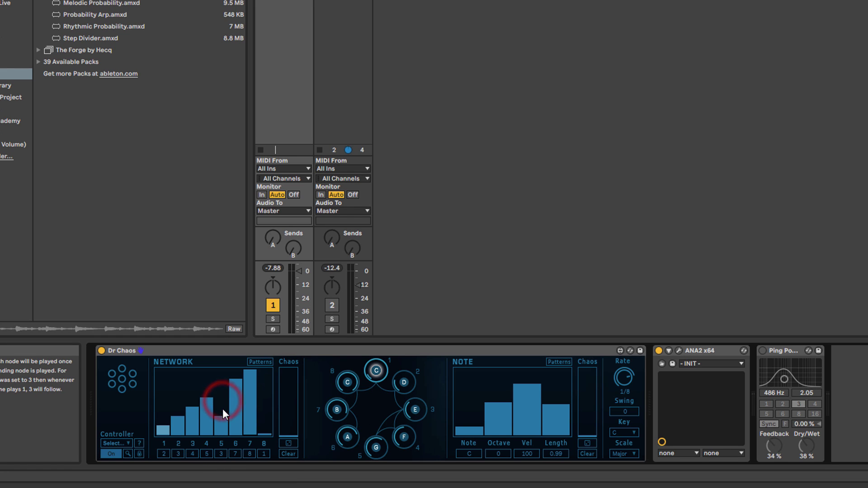
- Reroute Dr Chaos network steps 3, 5, 6 and 7 to nodes 3, 4, 3 and 5
drag(222, 408, 224, 403)
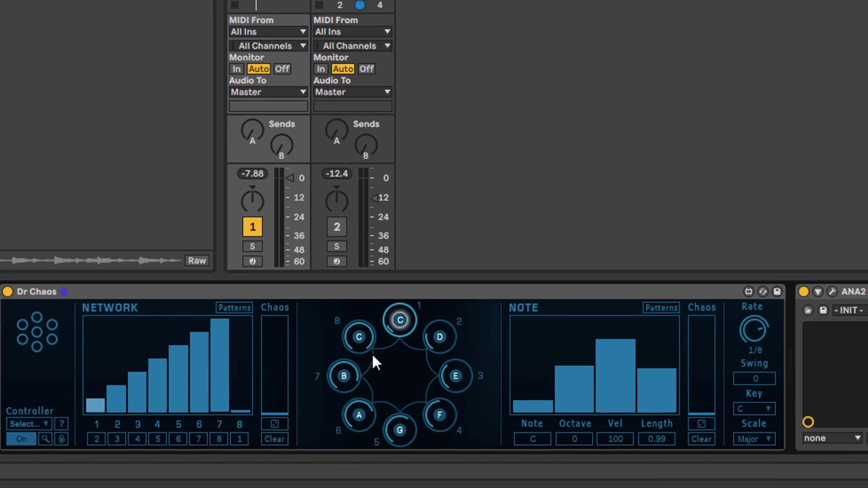
mouse_move(178, 349)
mouse_down()
mouse_move(171, 367)
mouse_move(175, 348)
mouse_up()
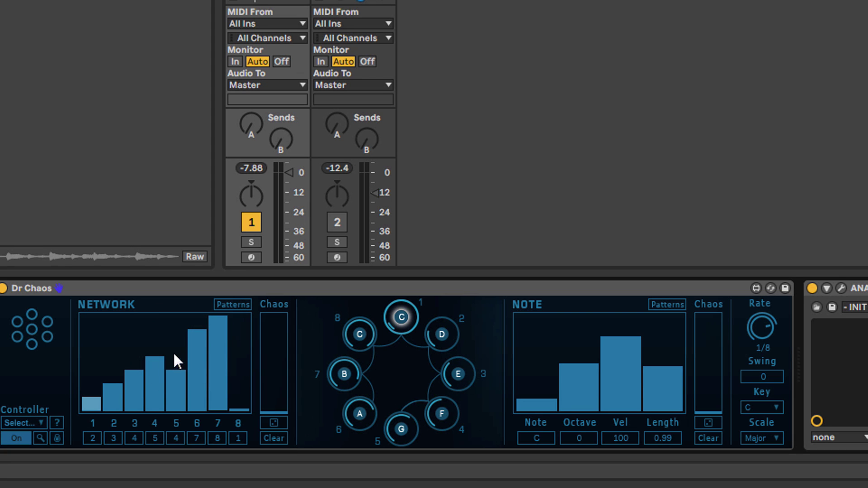
drag(128, 374, 131, 384)
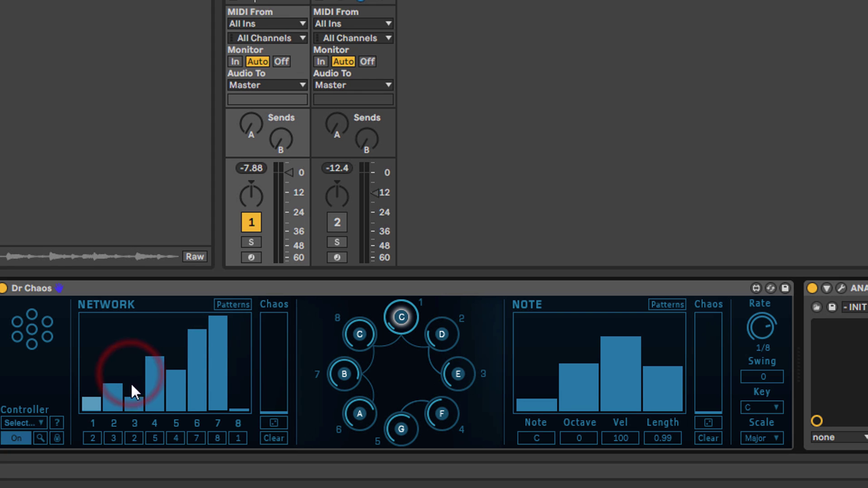
drag(204, 331, 198, 384)
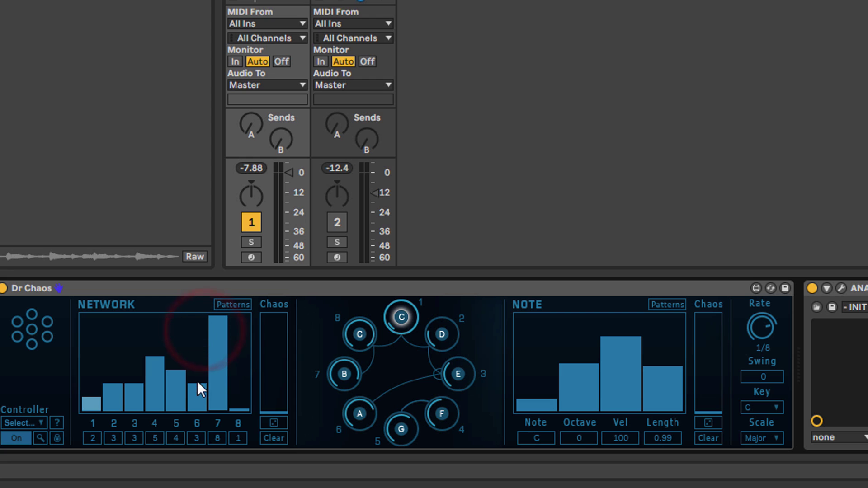
drag(220, 332, 226, 351)
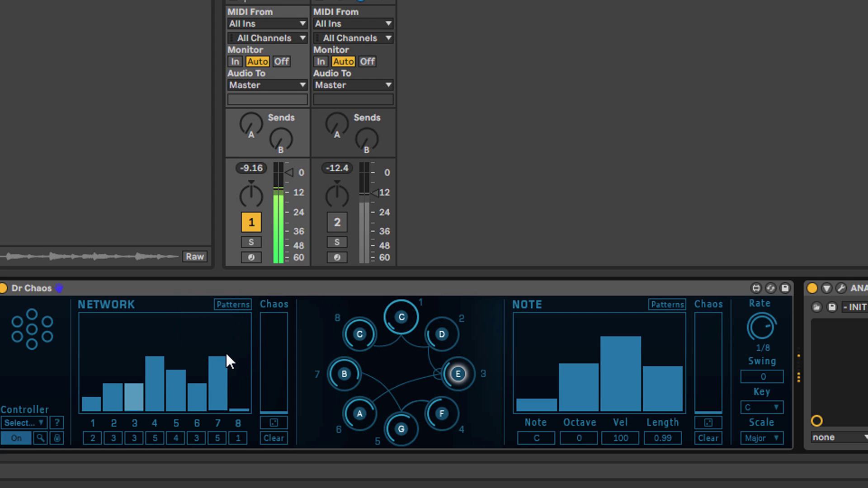
- Clear the Dr Chaos network, point step 6 to node 5, and raise network Chaos to about 40%
click(281, 438)
drag(202, 332, 216, 364)
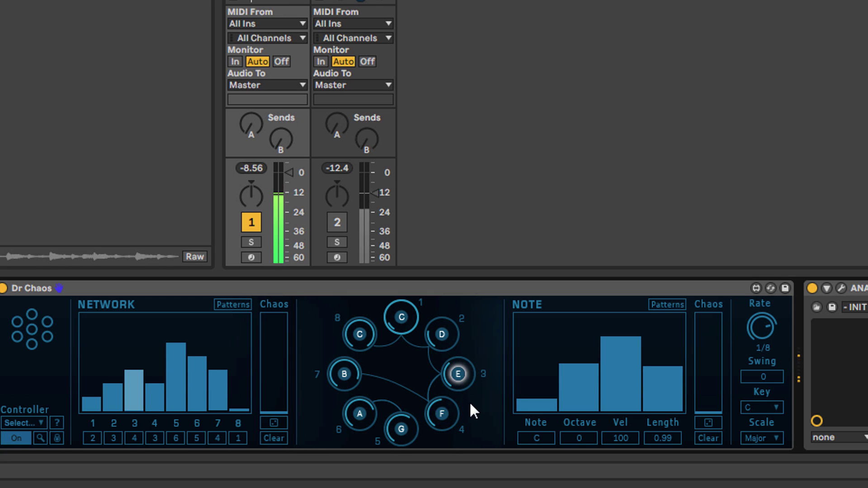
drag(278, 408, 277, 378)
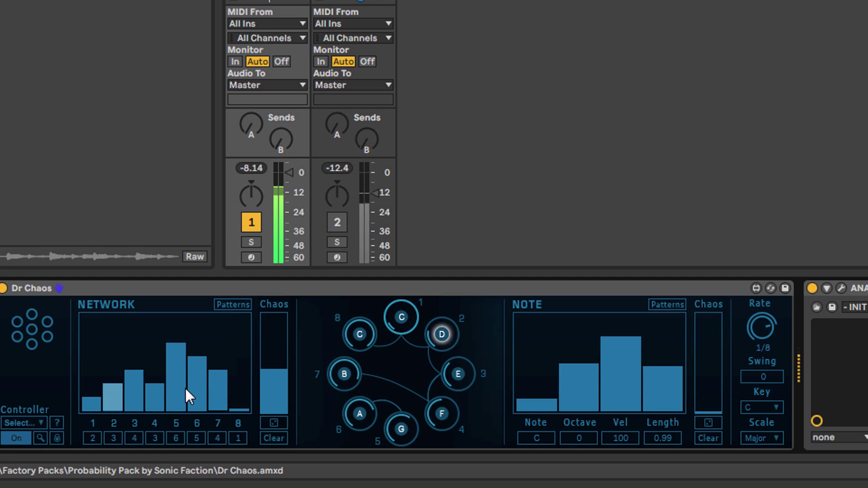
- Nudge network Chaos slightly higher, stop playback, and open the ANA2 synth's editor
drag(281, 371, 281, 369)
click(275, 360)
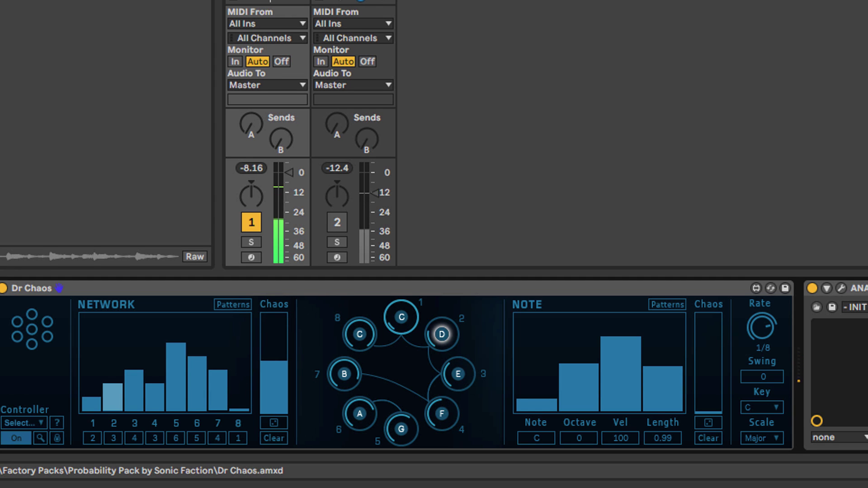
key(space)
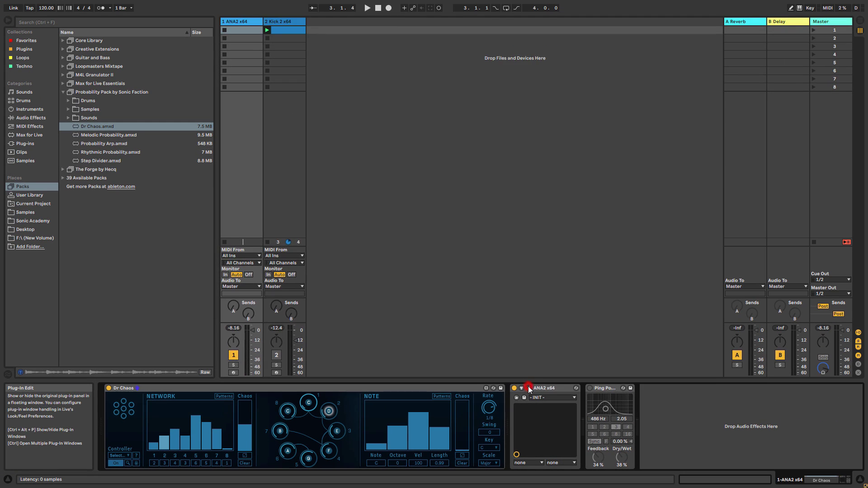
click(837, 289)
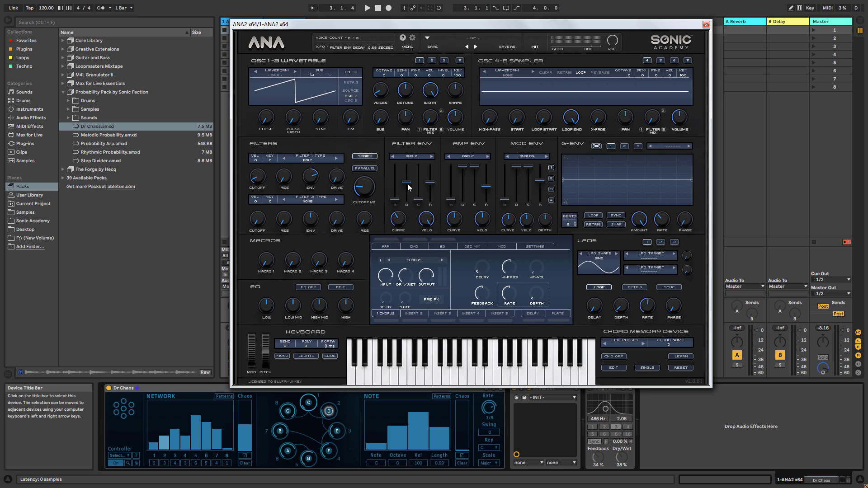
- Start playback so ANA2 plays the notes Dr Chaos generates
key(space)
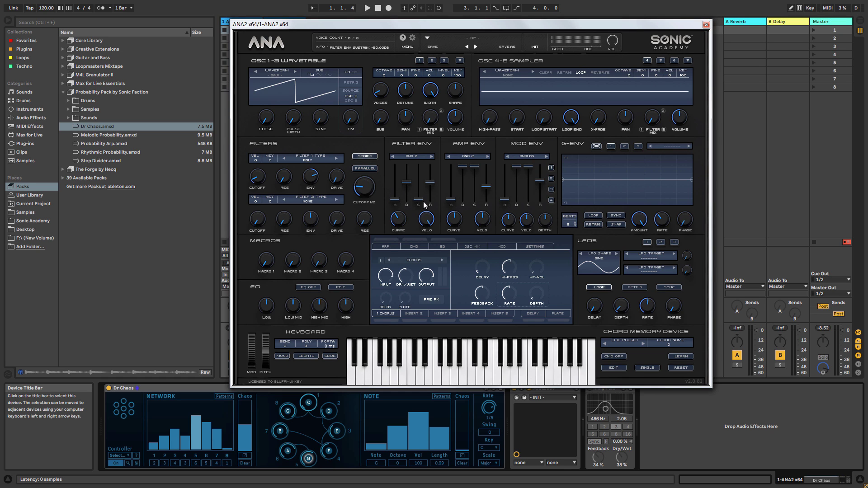
- Close the ANA2 editor, switch Dr Chaos's scale to Harmonic Minor, and resume playback
click(706, 25)
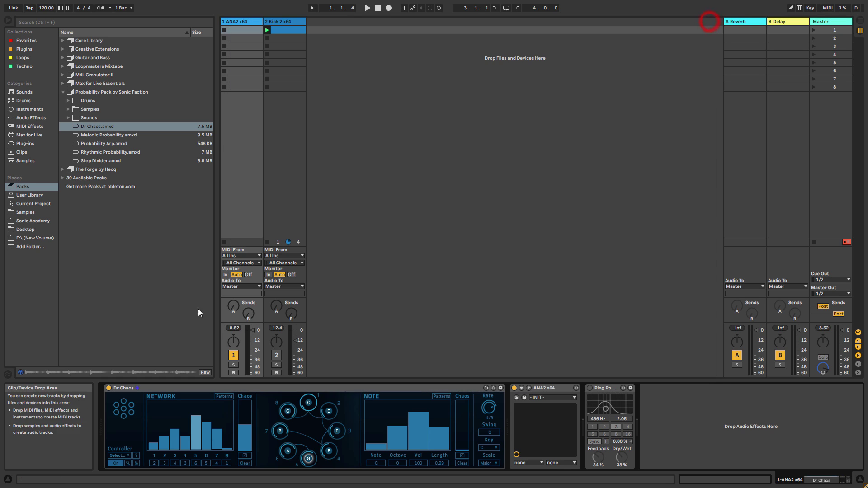
key(space)
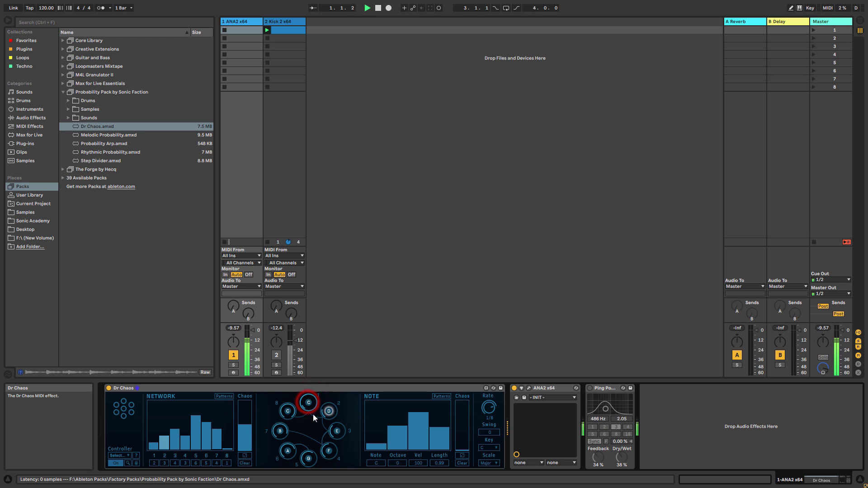
click(499, 462)
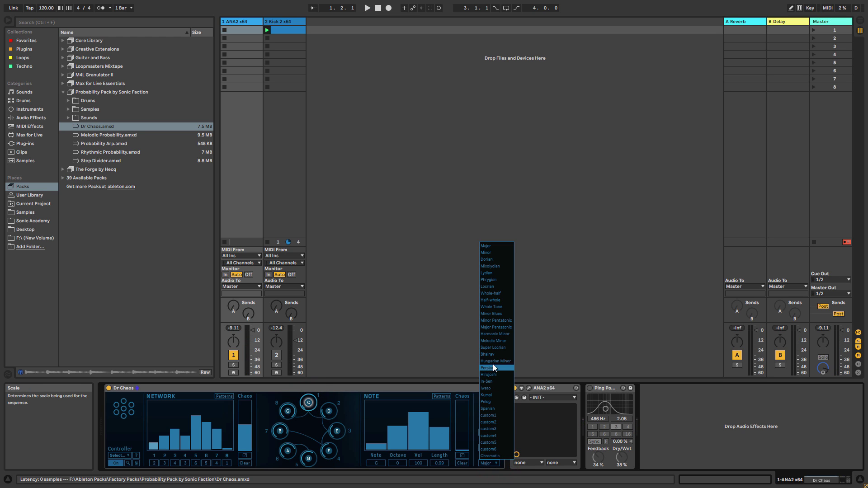
click(494, 336)
key(space)
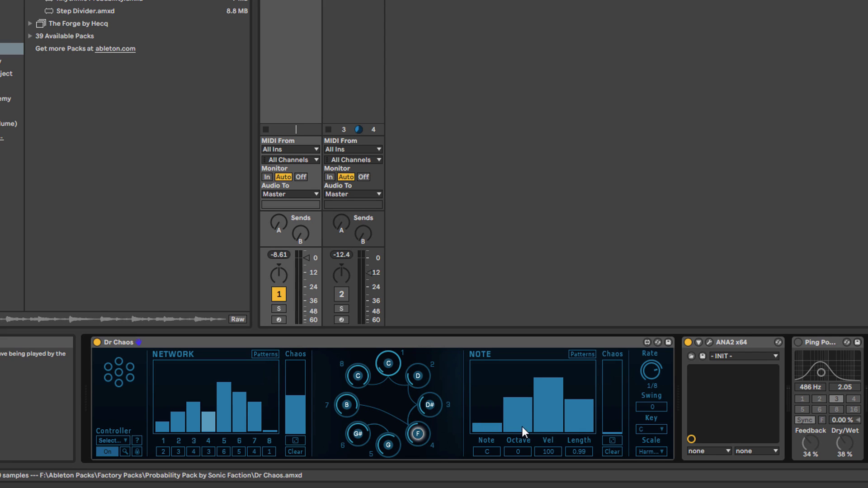
- Try the first node as D and the D node at octave 1, then revert both
click(494, 415)
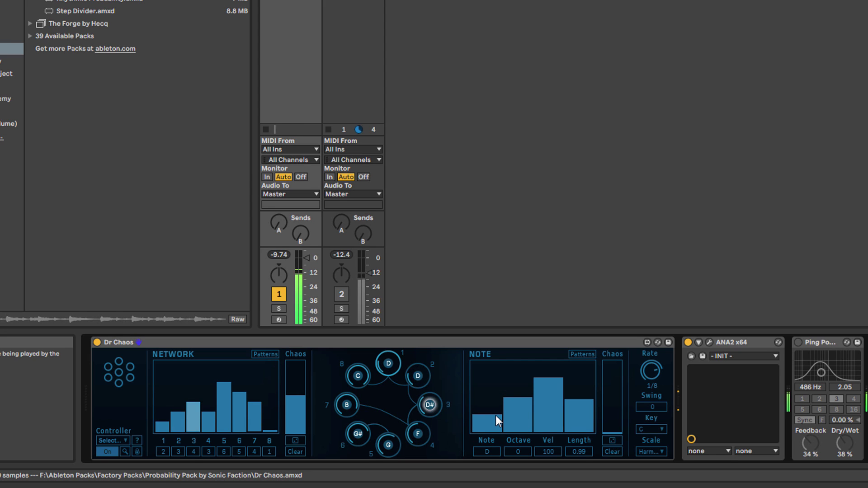
drag(493, 417, 493, 425)
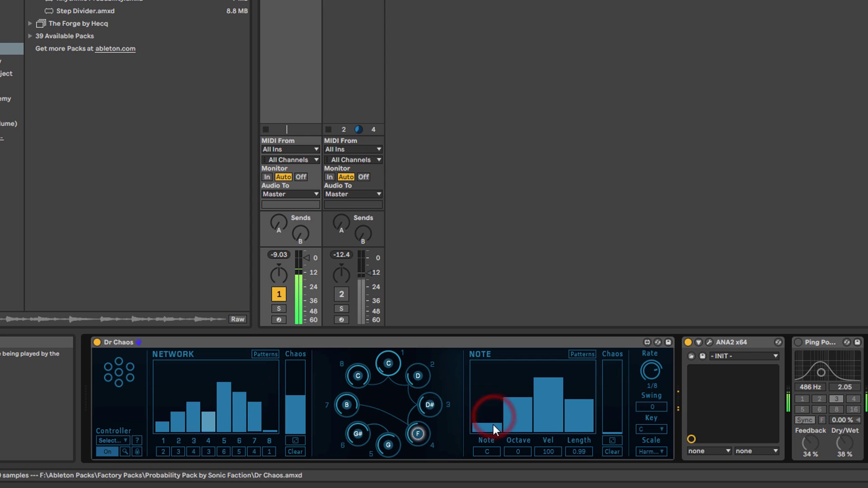
click(389, 364)
click(420, 382)
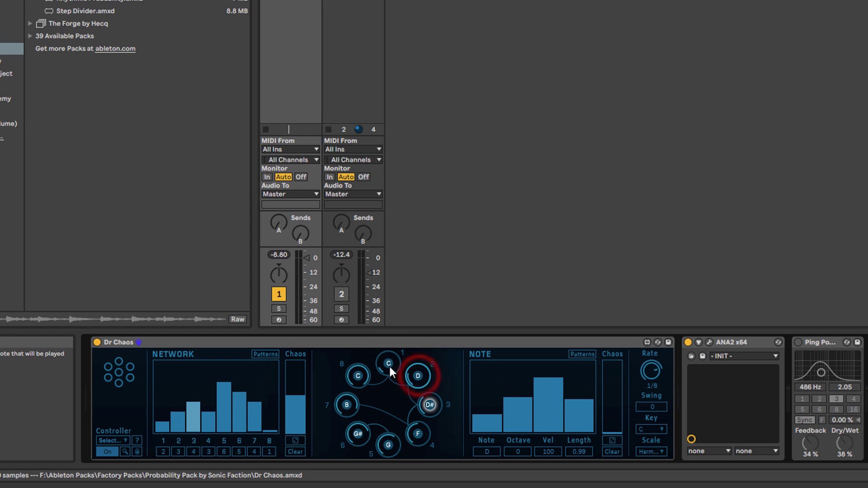
click(389, 367)
click(416, 371)
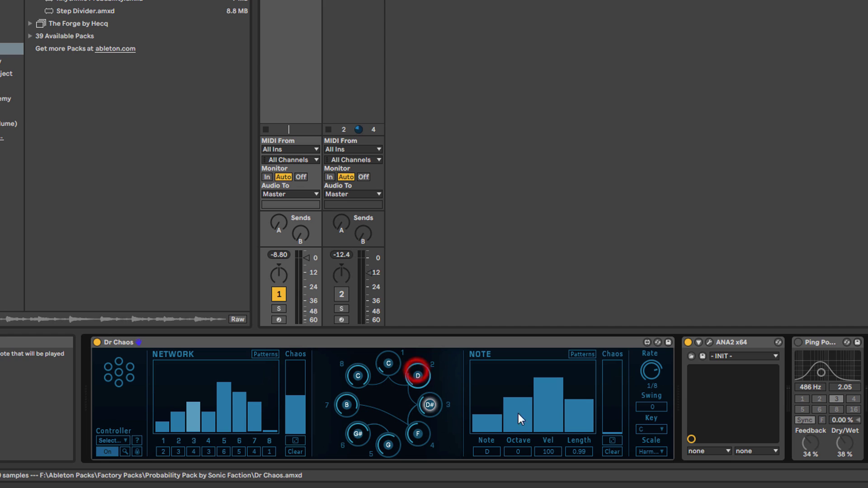
click(520, 383)
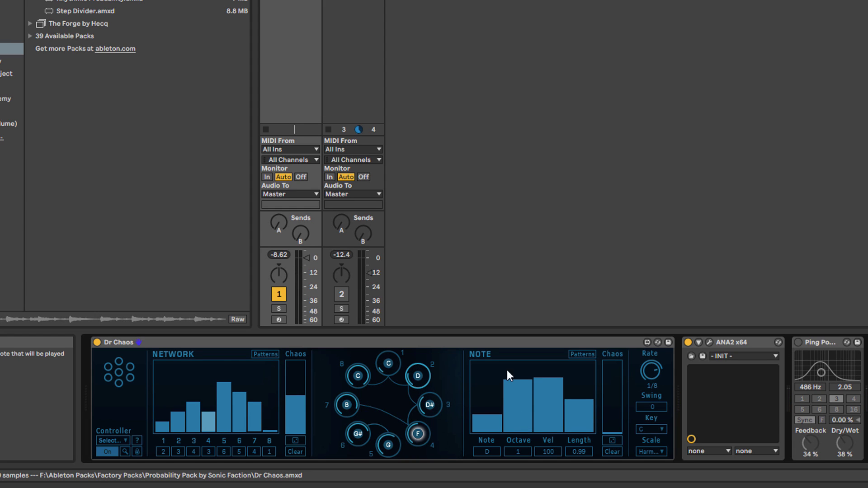
drag(519, 382, 515, 392)
- Lower the D node's velocity in Dr Chaos to 78
click(359, 432)
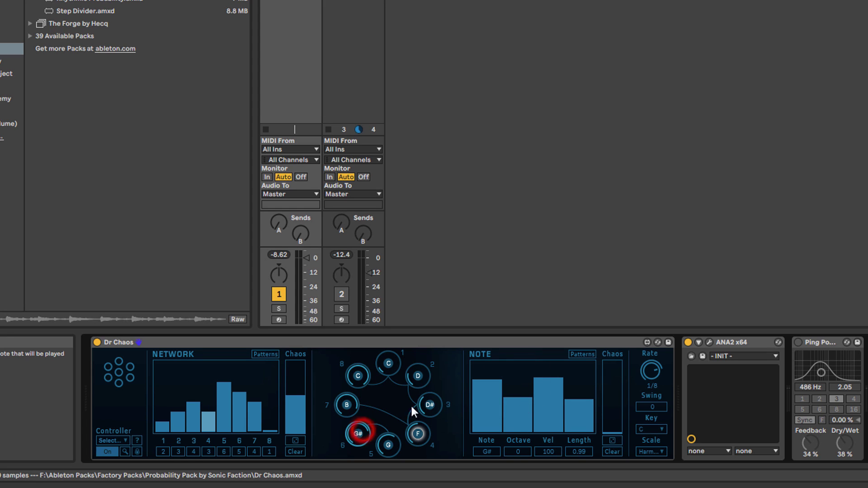
click(389, 365)
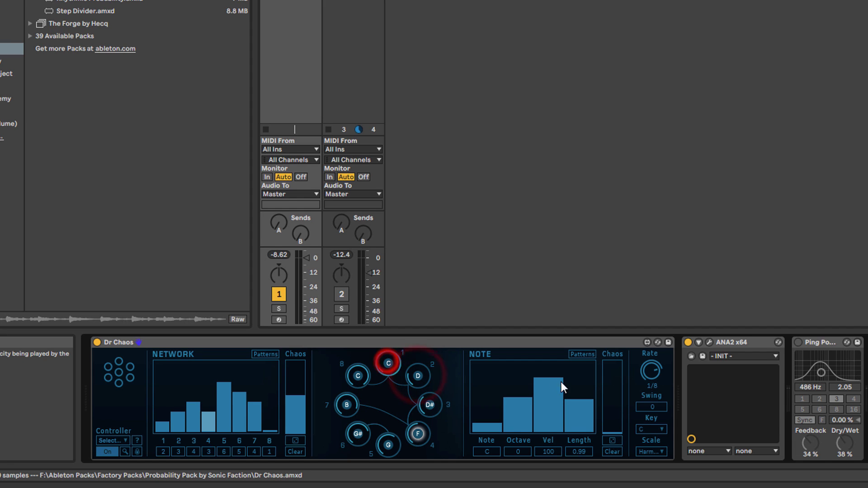
click(419, 374)
drag(552, 386, 552, 390)
- Set note lengths to 0.58 for C and 0.81 for D, and raise note Chaos to about half
click(388, 364)
drag(581, 407, 583, 425)
click(389, 363)
click(585, 415)
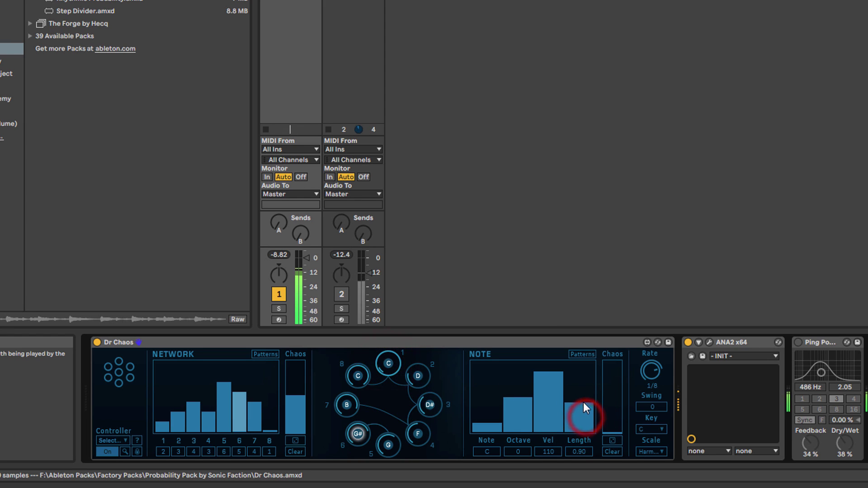
click(418, 374)
click(584, 409)
drag(584, 408, 587, 405)
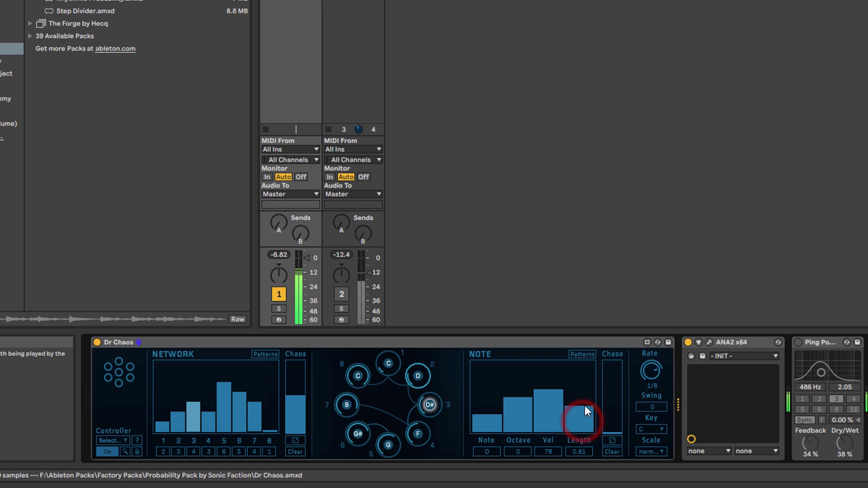
mouse_move(613, 409)
mouse_down()
mouse_move(613, 392)
mouse_move(613, 403)
mouse_up()
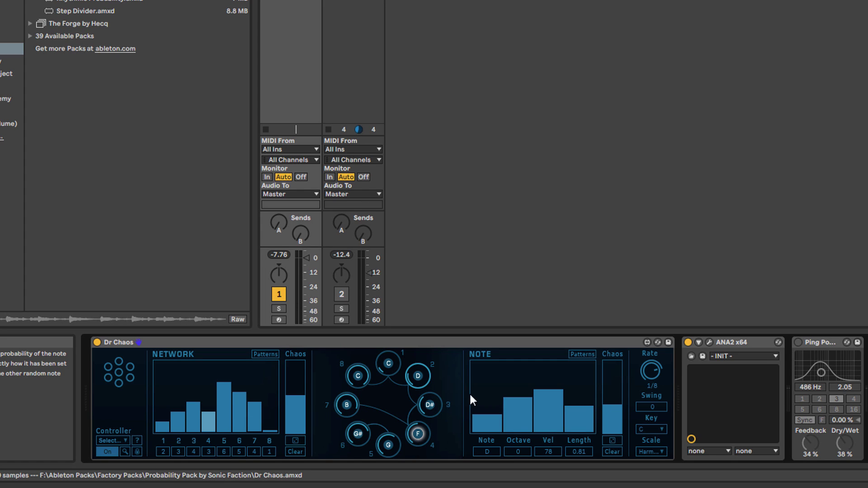
- Start and stop playback, select ANA2's first clip slot, then play again
click(367, 10)
click(378, 8)
click(232, 30)
click(368, 9)
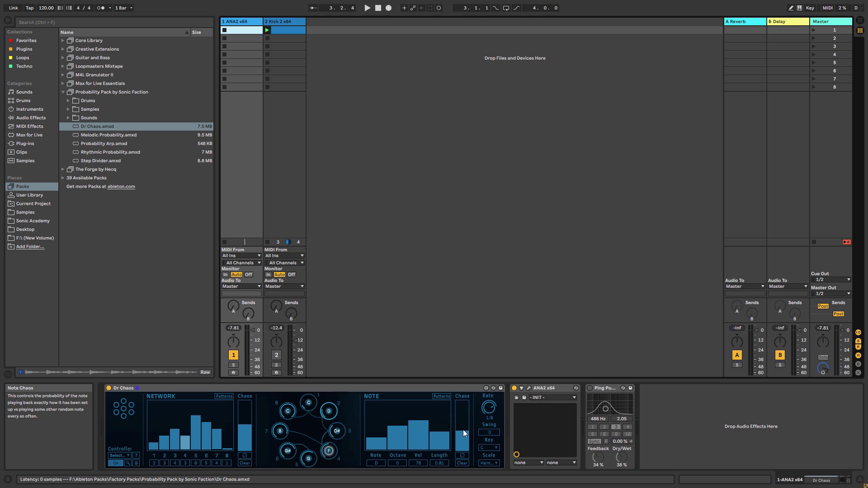
- Enable the Ping Pong delay, start playback, and set its dry/wet to 36%
click(590, 389)
key(space)
drag(623, 458, 623, 461)
- Open the ANA2 window, move it toward the top right, and switch the kick track back on
click(529, 389)
drag(527, 21, 580, 5)
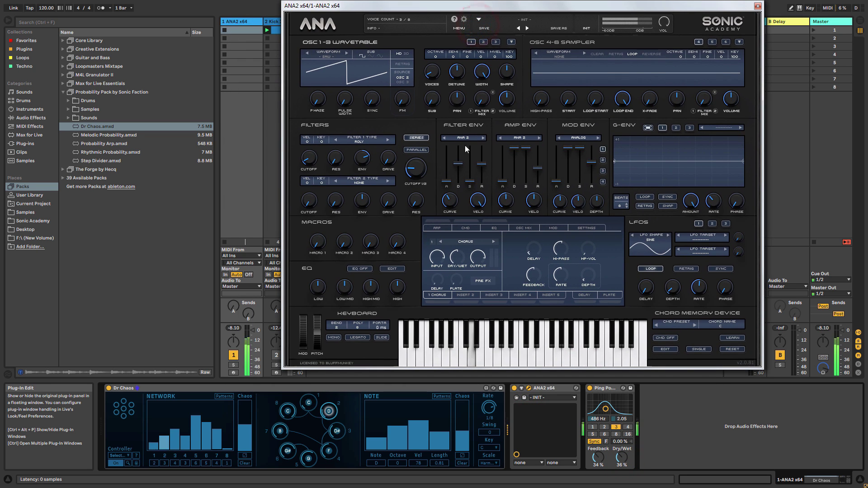
mouse_move(417, 171)
drag(372, 6, 420, 5)
click(276, 355)
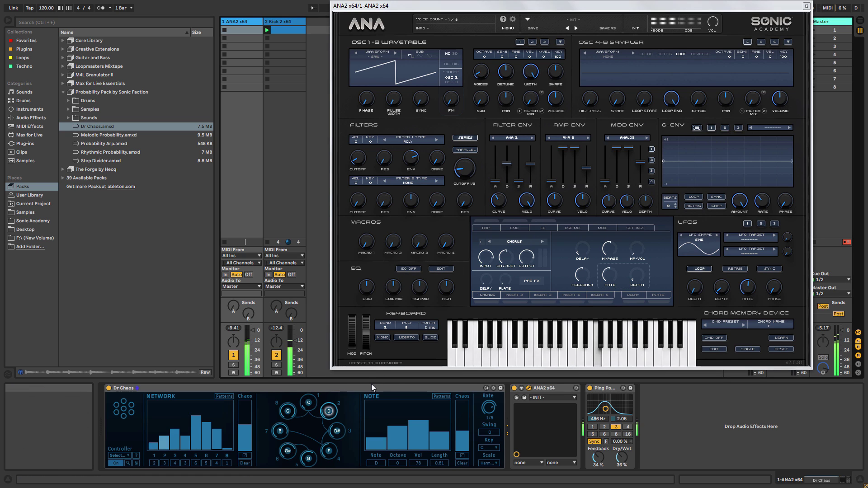
- Raise Dr Chaos network bars 4, 6 and 7 and lower bar 5
click(182, 423)
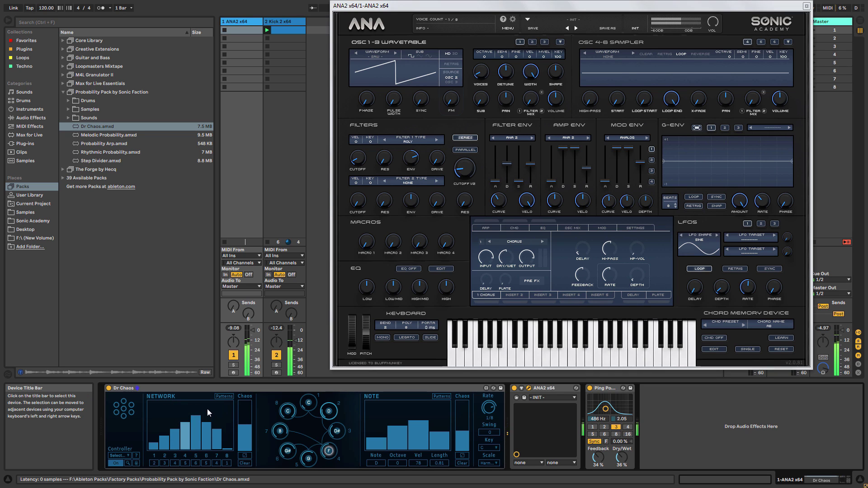
click(207, 410)
click(218, 400)
click(196, 428)
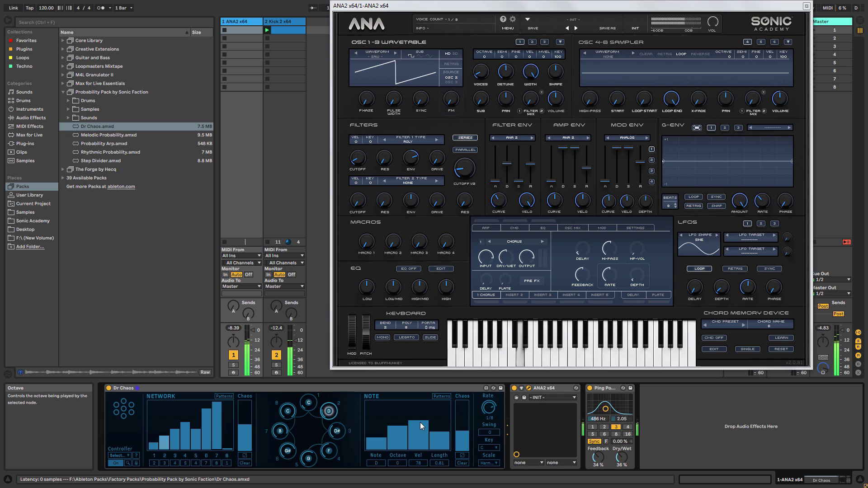
- Raise the F node's velocity and set its note length to 1.28
click(420, 416)
click(442, 423)
click(444, 427)
click(443, 420)
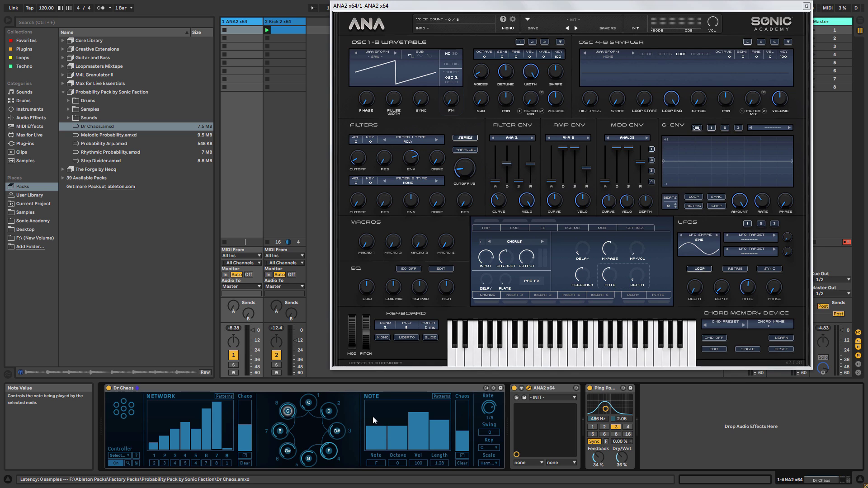
- Close the ANA2 window, switch off the Ping Pong delay, and insert a new MIDI track
click(806, 6)
click(590, 390)
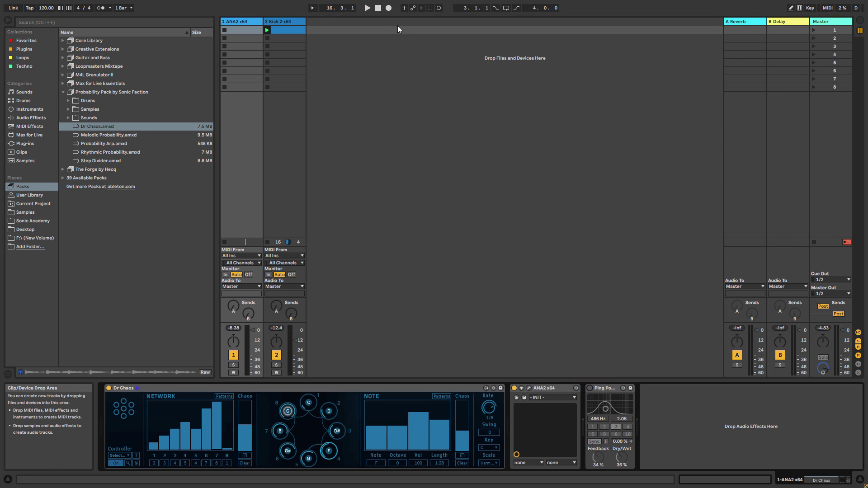
right_click(334, 35)
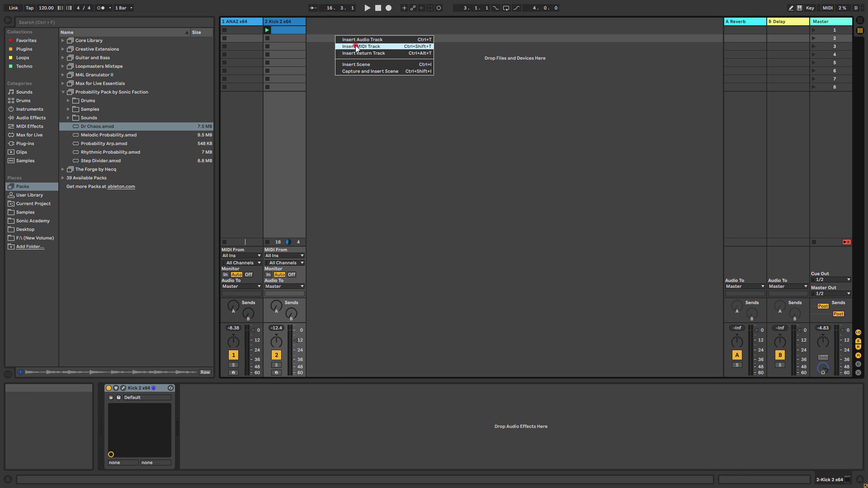
click(355, 47)
- Set the new track's MIDI From to 1-ANA2 x64, arm it, and start recording a clip
click(334, 256)
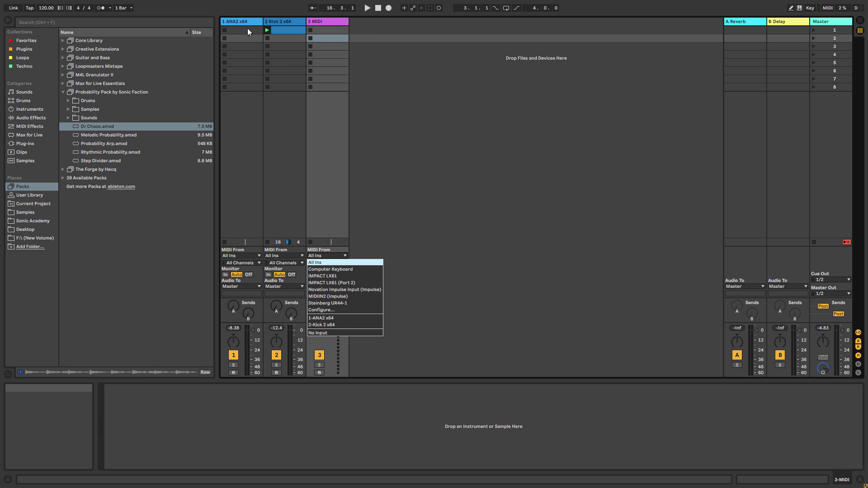
click(342, 319)
click(319, 373)
click(311, 28)
- Open the recording clip in Detail View, zoom the piano roll onto C3–C4, and stop recording
click(776, 481)
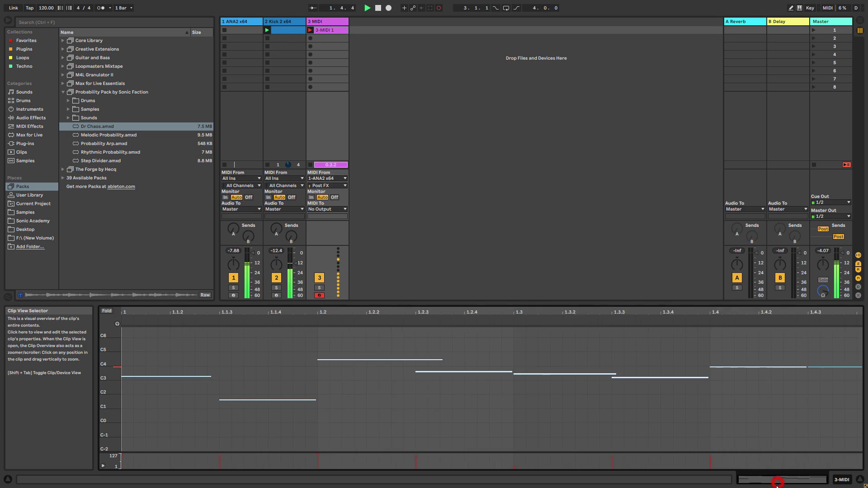
drag(103, 376, 108, 375)
drag(331, 303, 330, 252)
key(space)
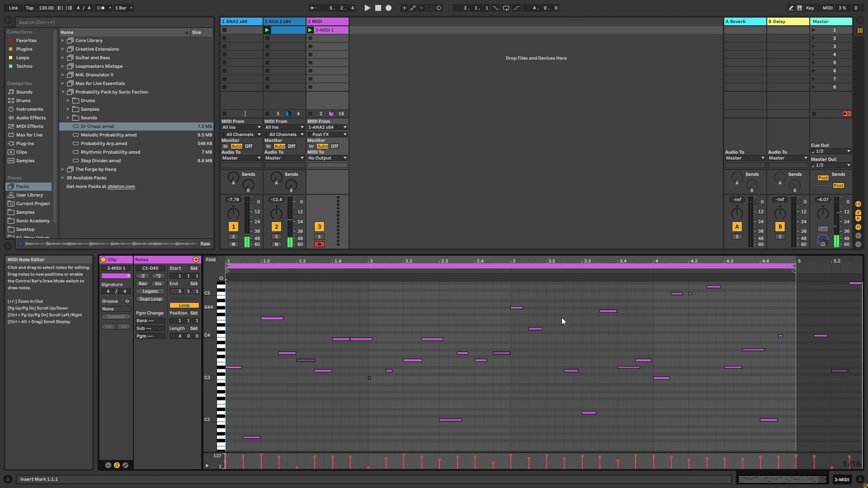
drag(208, 362, 220, 380)
- Show an enlarged Velocity Editor and raise the low note velocities, including the one at bar 2
double_click(388, 453)
drag(397, 374, 397, 324)
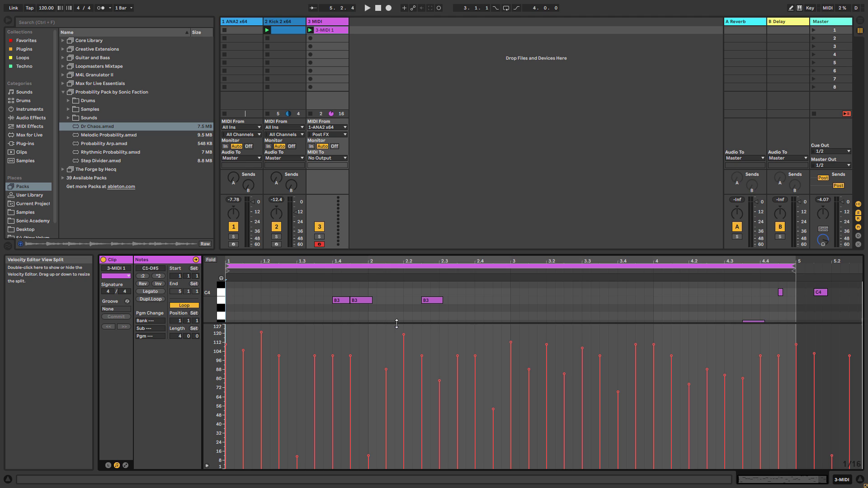
drag(297, 455, 297, 415)
drag(368, 456, 368, 414)
drag(438, 252, 438, 336)
- Delete the 3 MIDI track and bring back the ANA2 track's device chain with Dr Chaos
right_click(328, 21)
key(Delete)
double_click(238, 21)
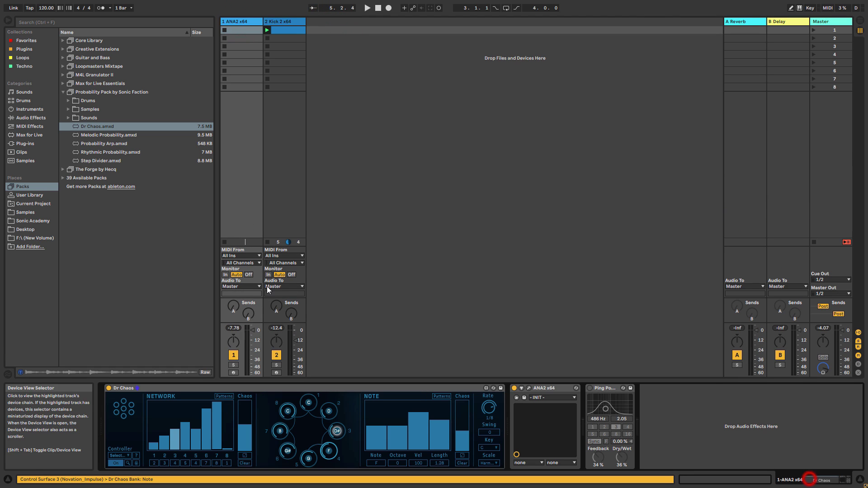